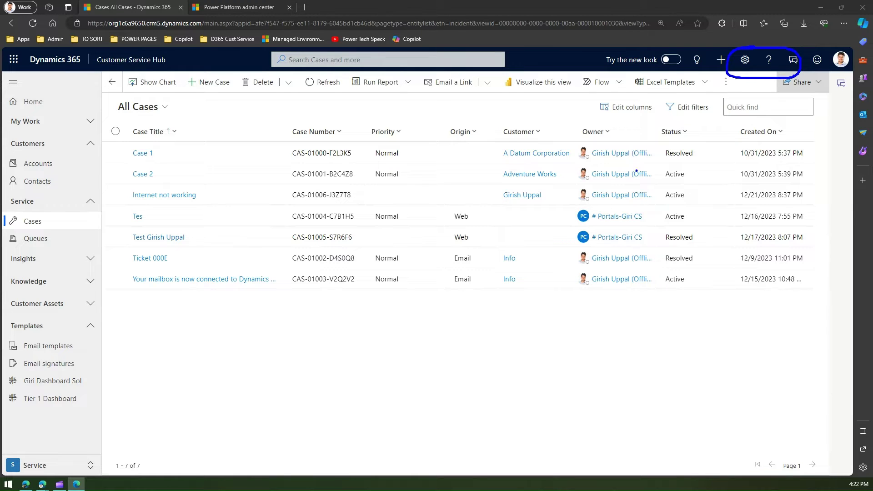
# Step: Open the advanced filters for the Contacts table from the global search
pyautogui.press('Escape')
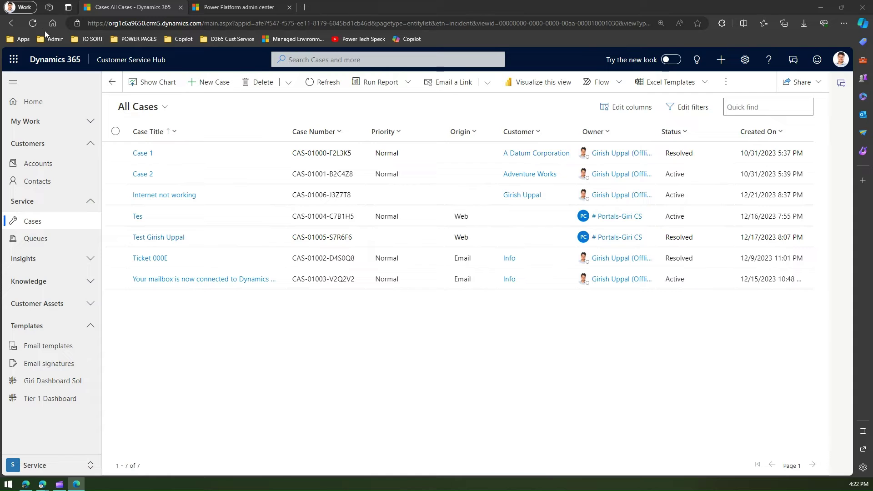
pyautogui.click(32, 23)
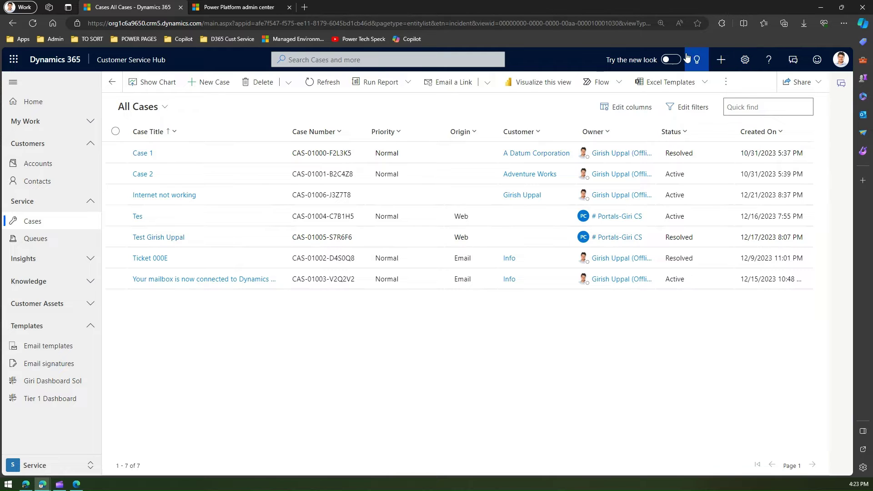
pyautogui.click(482, 58)
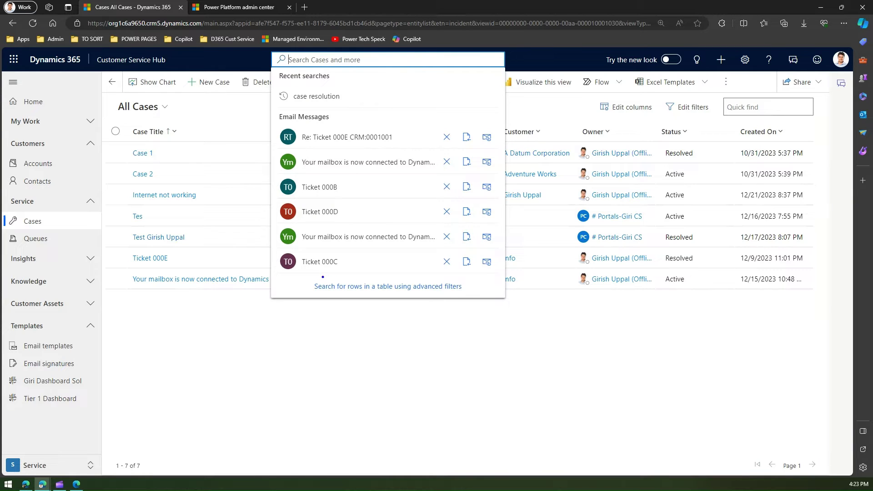
pyautogui.moveTo(315, 276)
pyautogui.mouseDown()
pyautogui.moveTo(312, 306)
pyautogui.moveTo(480, 296)
pyautogui.moveTo(426, 273)
pyautogui.moveTo(308, 278)
pyautogui.mouseUp()
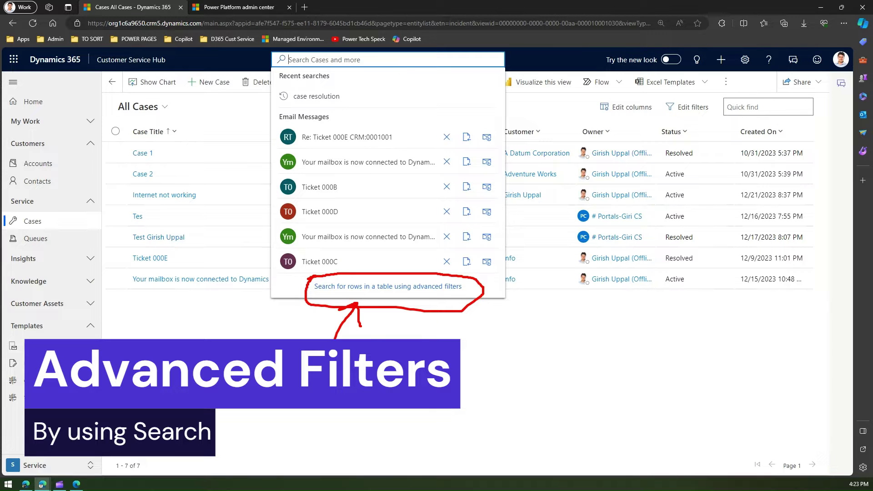
pyautogui.click(398, 287)
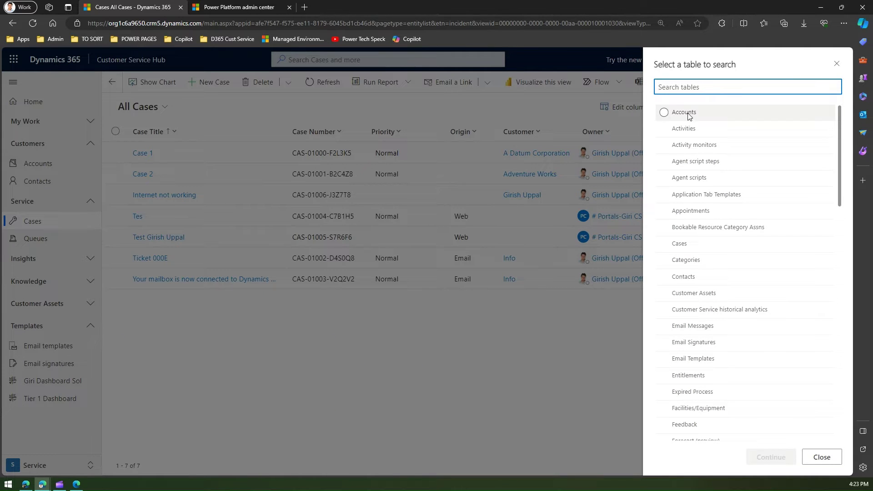
pyautogui.click(693, 278)
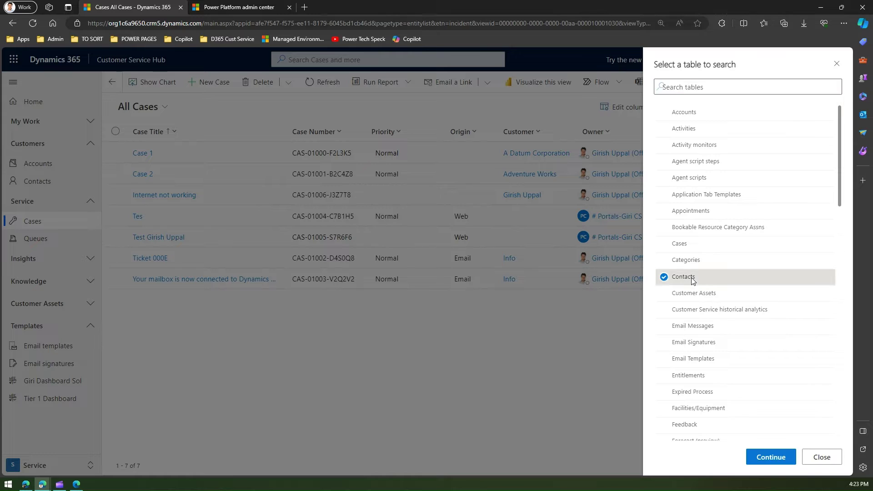
pyautogui.click(757, 455)
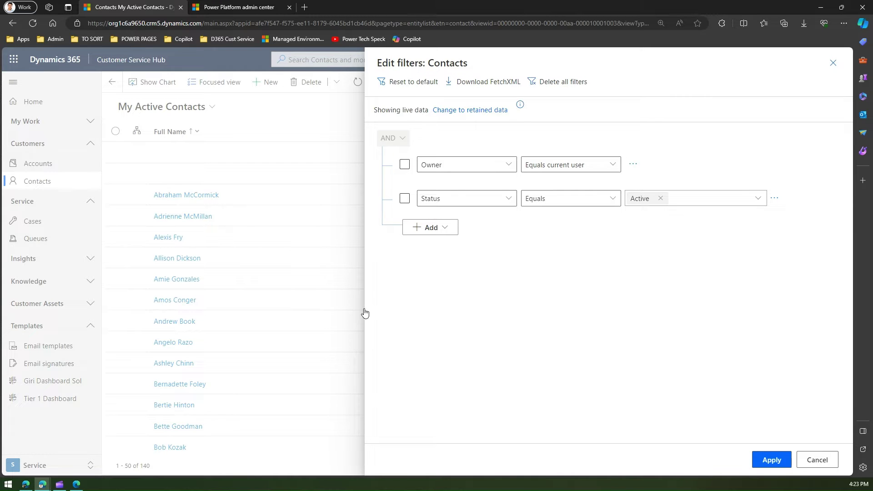
# Step: Replace the Owner condition with Address 1: State/Province Contains data and apply the contact filters
pyautogui.click(508, 165)
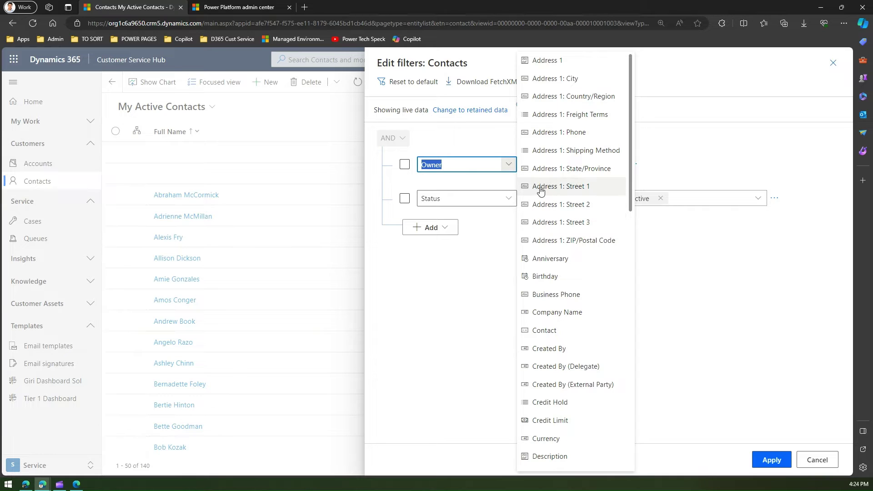
pyautogui.click(570, 168)
pyautogui.click(607, 171)
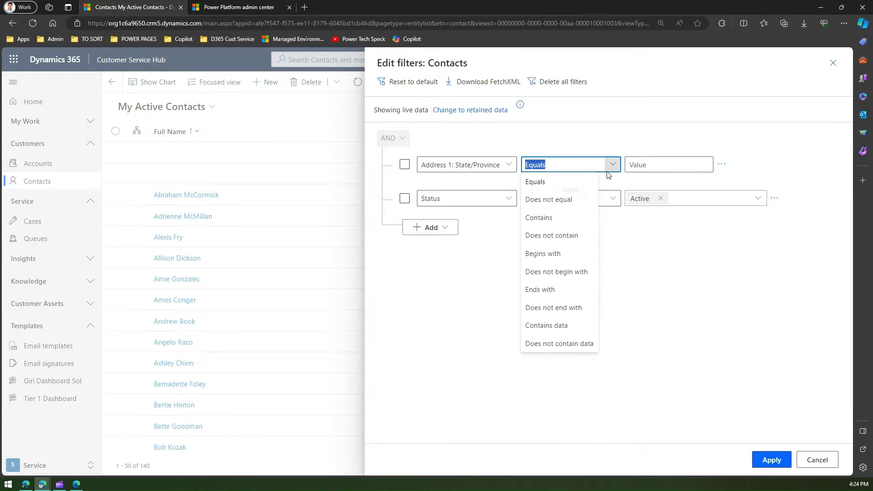
pyautogui.click(543, 326)
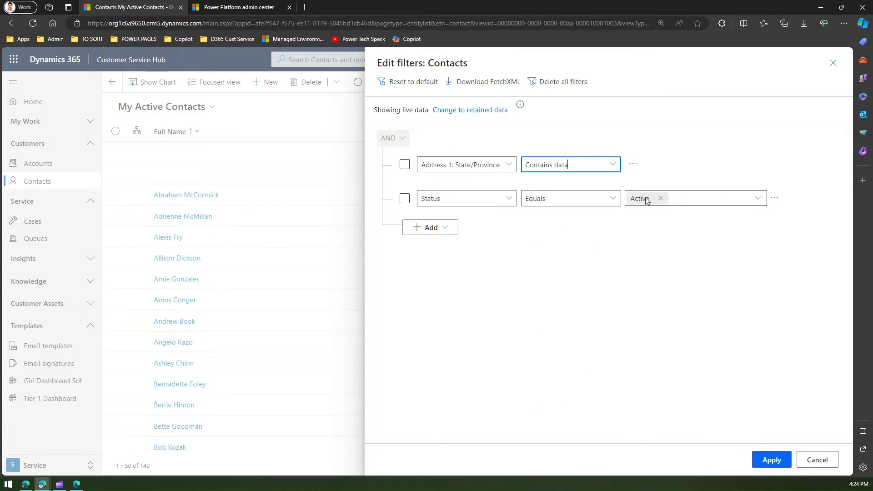
pyautogui.click(780, 460)
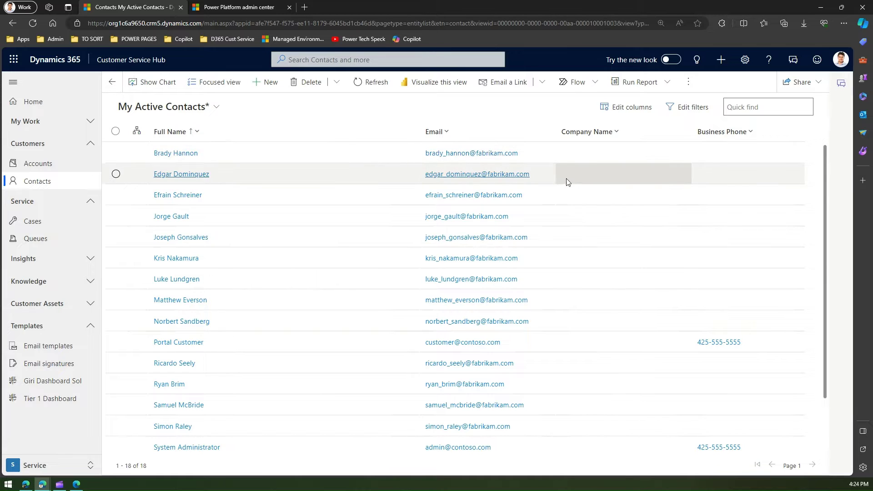
pyautogui.click(387, 60)
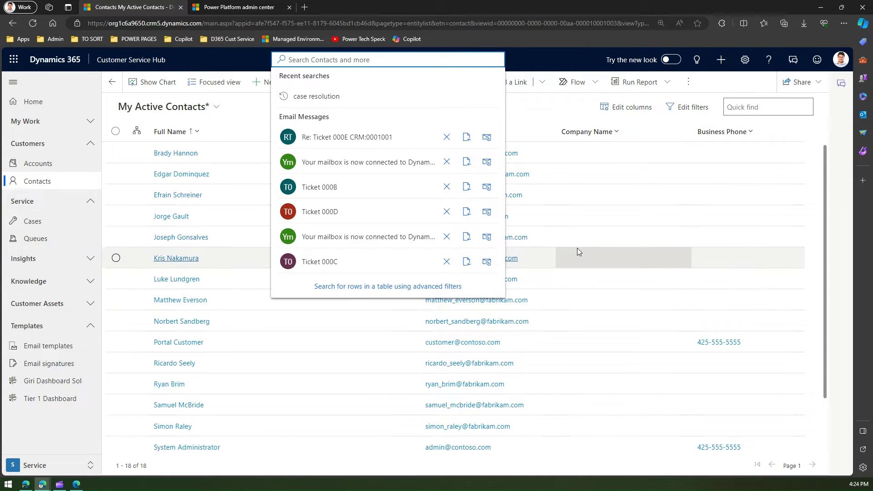
pyautogui.click(531, 73)
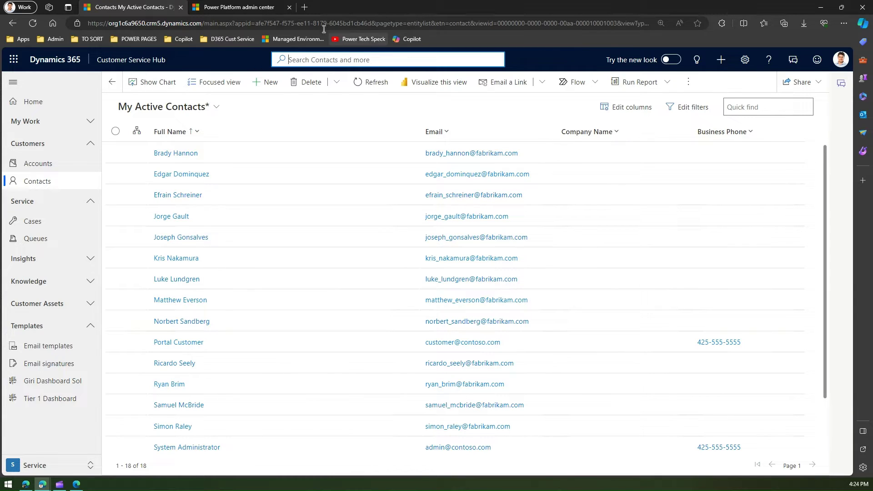
# Step: Load the classic Advanced Find page by replacing everything after main.aspx in the URL with ?pagetype=advancedfind
pyautogui.click(233, 22)
pyautogui.click(233, 22)
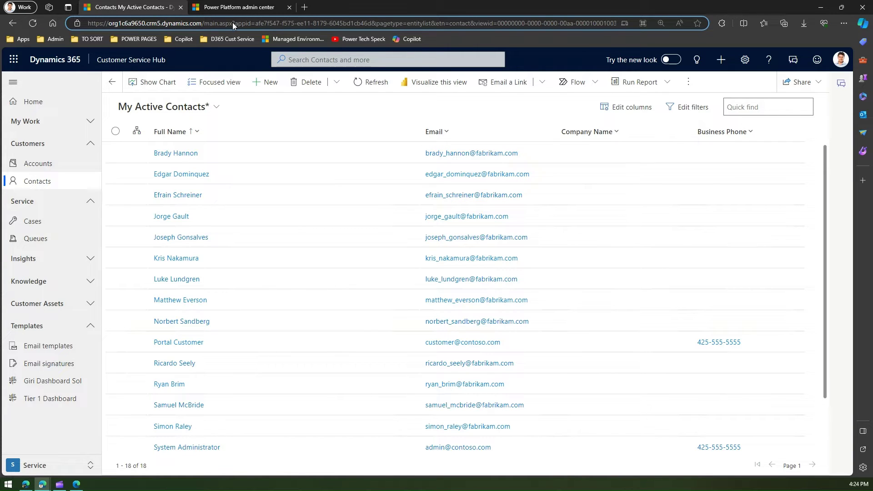
pyautogui.hotkey('shift', 'End')
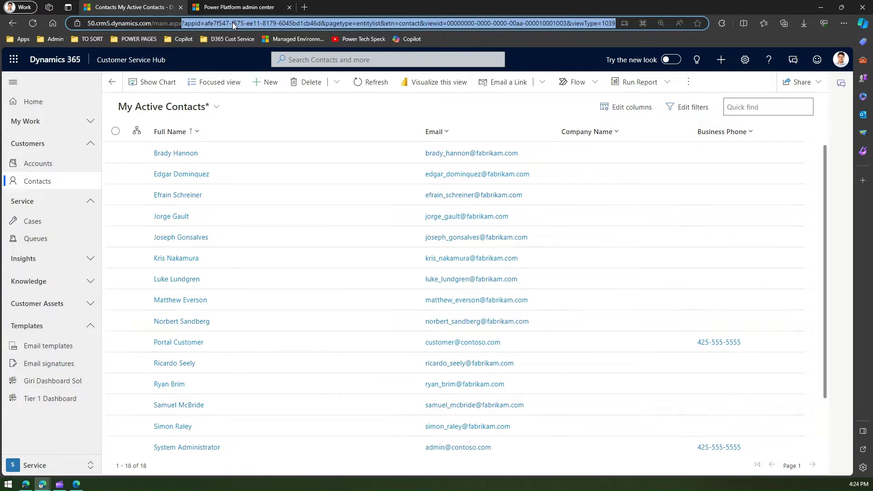
pyautogui.press('BackSpace')
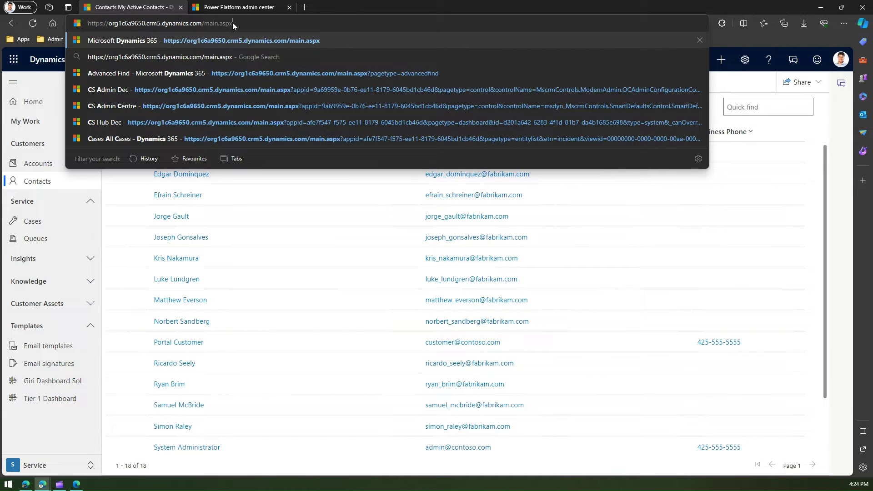
pyautogui.write('?')
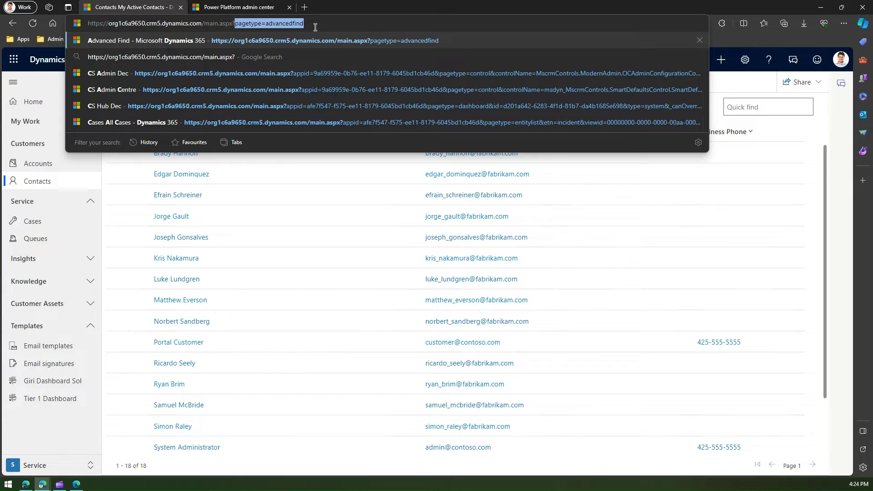
pyautogui.press('End')
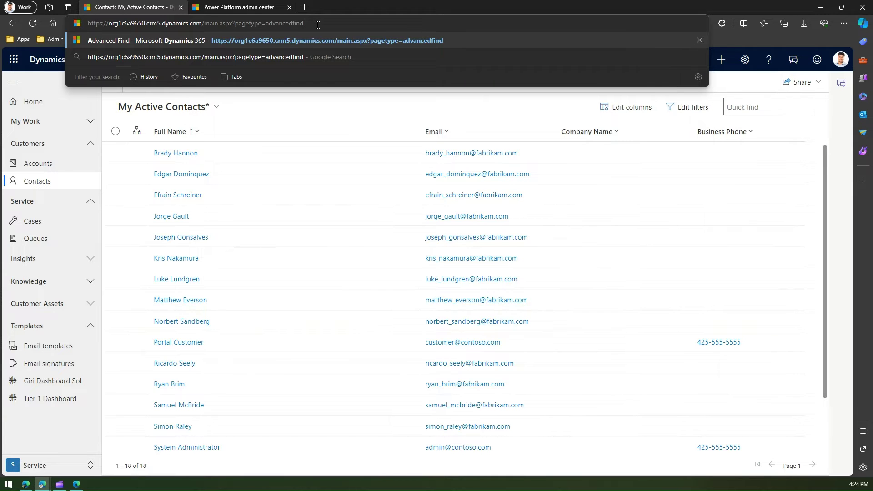
pyautogui.press('Return')
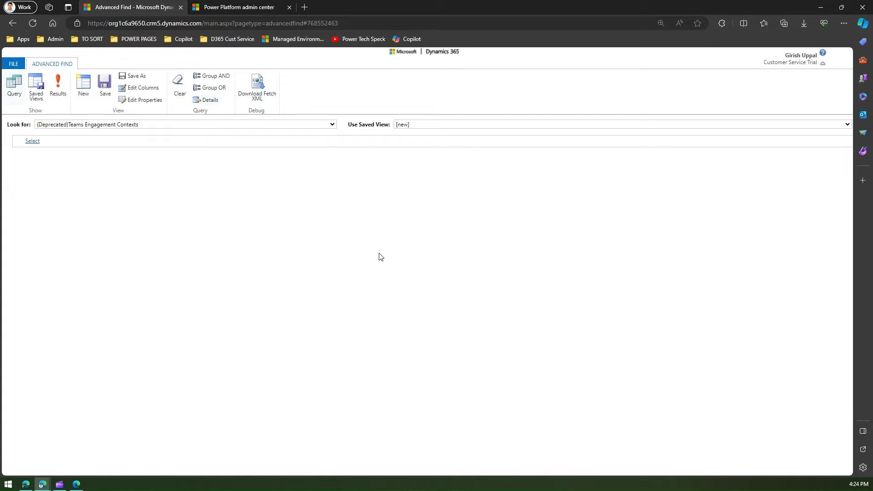
# Step: Set the Advanced Find query to look for Accounts using the All Accounts saved view
pyautogui.hotkey('ctrl', '+')
pyautogui.hotkey('ctrl', '+')
pyautogui.hotkey('ctrl', '+')
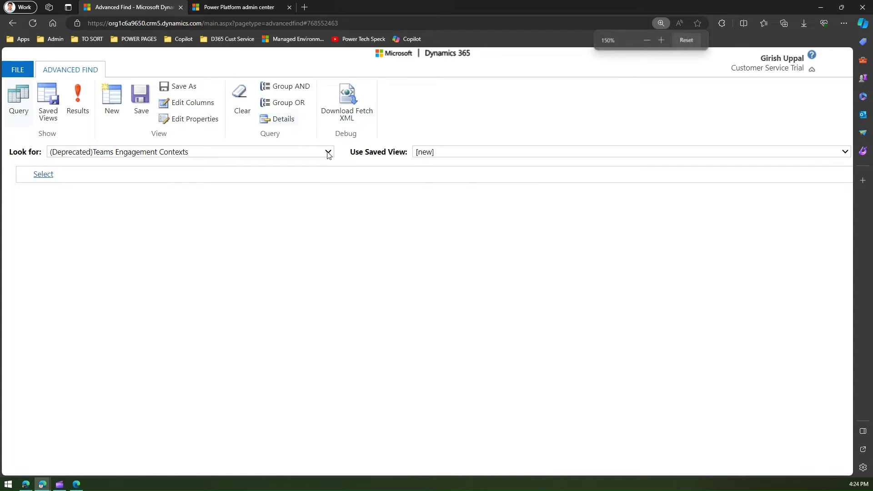
pyautogui.click(328, 153)
pyautogui.press('Escape')
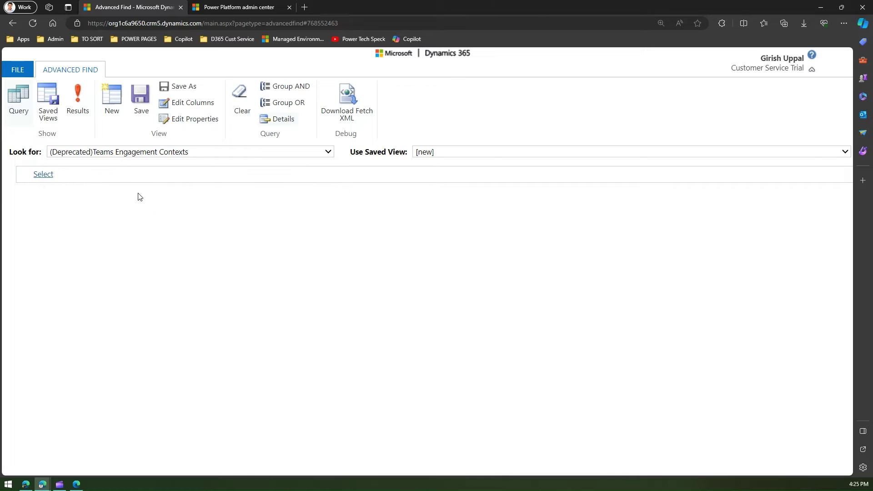
pyautogui.click(452, 154)
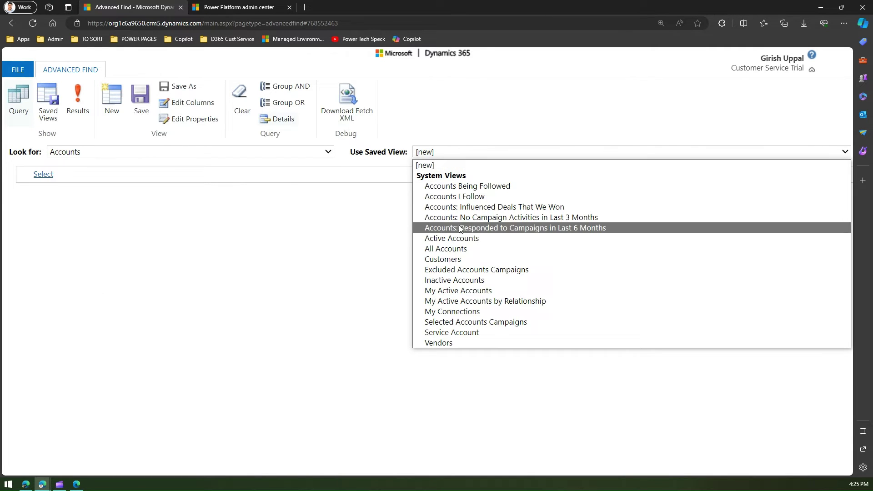
pyautogui.click(443, 250)
# Step: Add the condition Account Name Contains Data to the query and run it
pyautogui.click(52, 175)
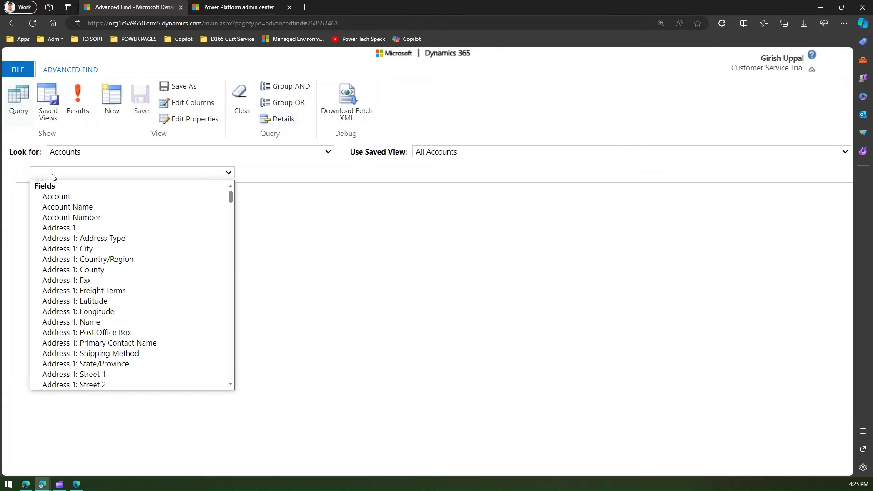
pyautogui.click(84, 211)
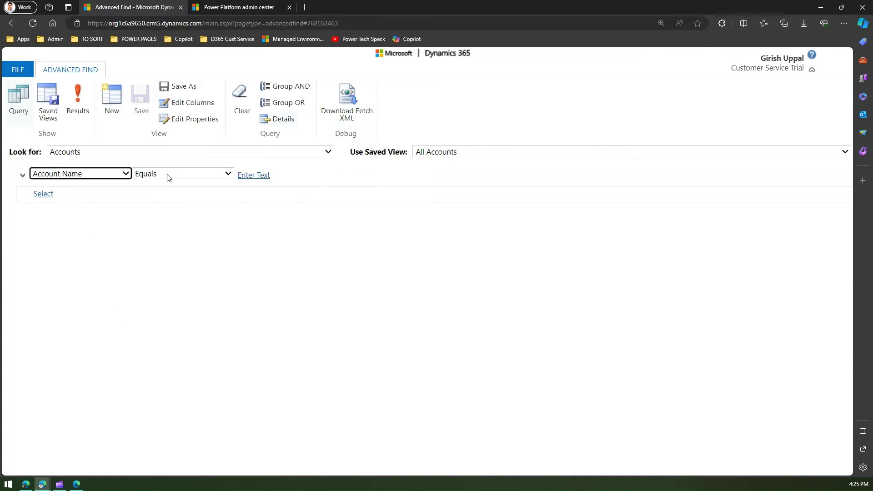
pyautogui.click(168, 175)
pyautogui.click(171, 208)
pyautogui.click(254, 175)
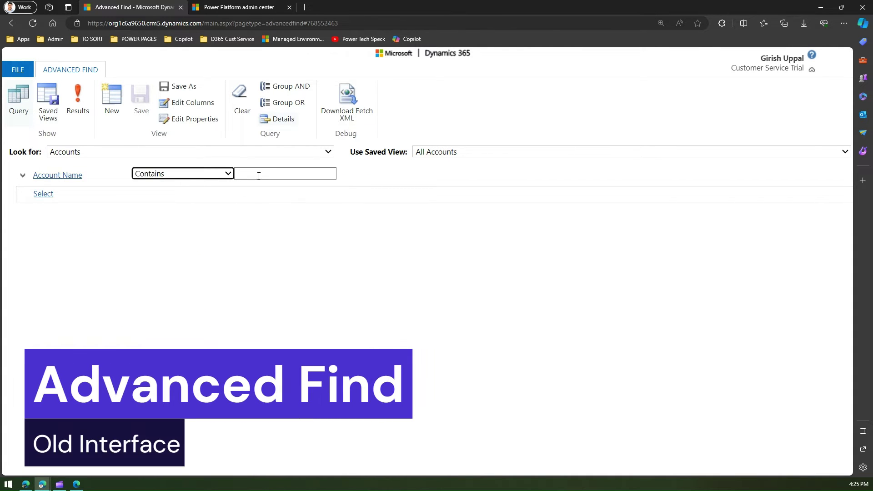
pyautogui.click(200, 175)
pyautogui.click(182, 270)
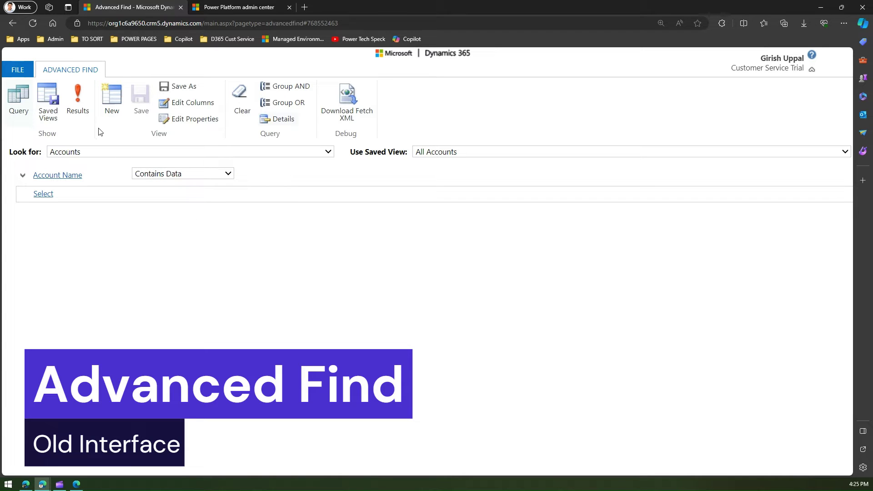
pyautogui.click(77, 108)
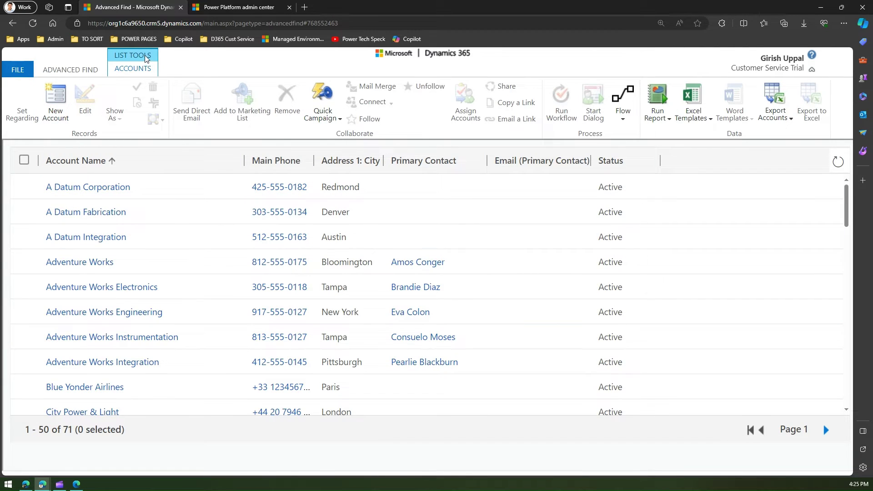
# Step: Examine the Accounts saved views list and its available system views, and return to the query
pyautogui.click(91, 70)
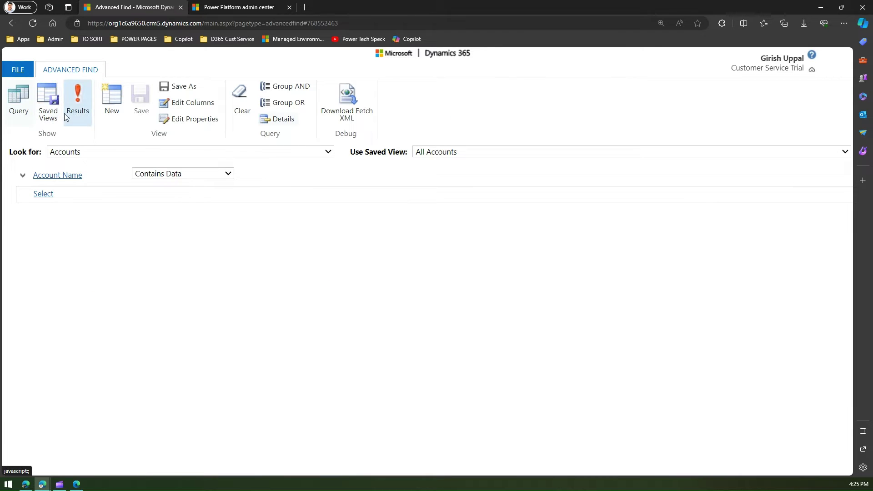
pyautogui.click(49, 114)
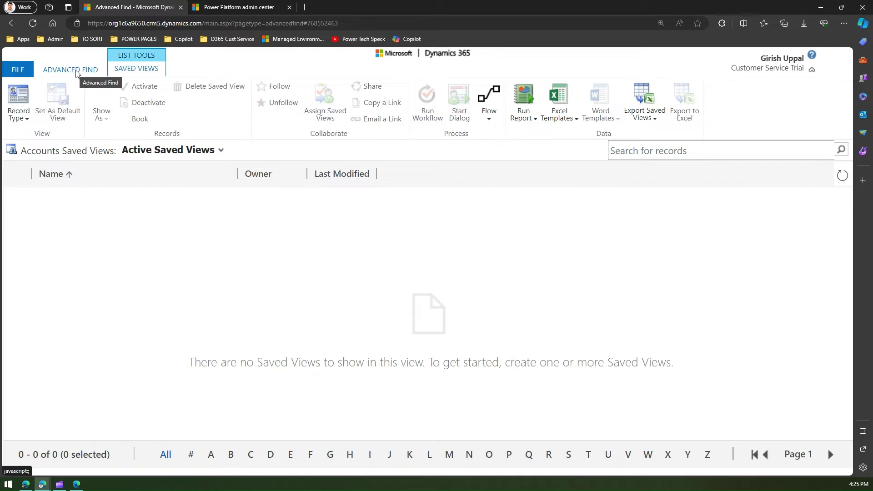
pyautogui.click(204, 154)
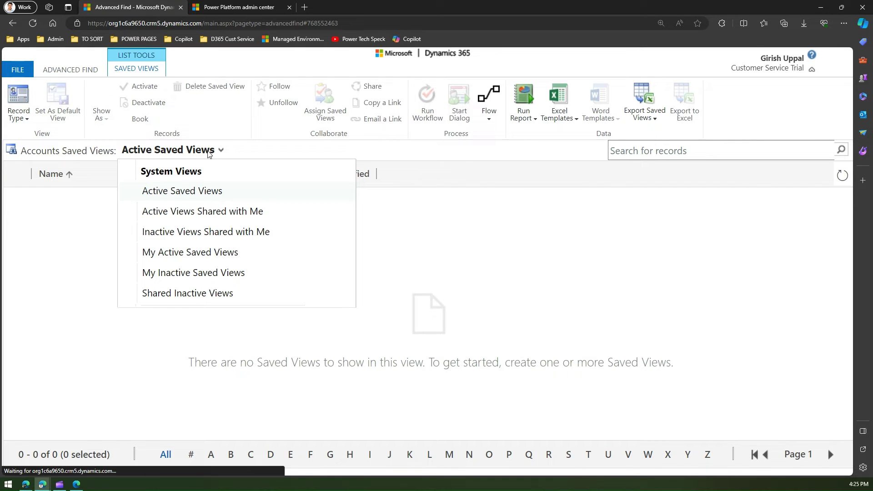
pyautogui.click(71, 72)
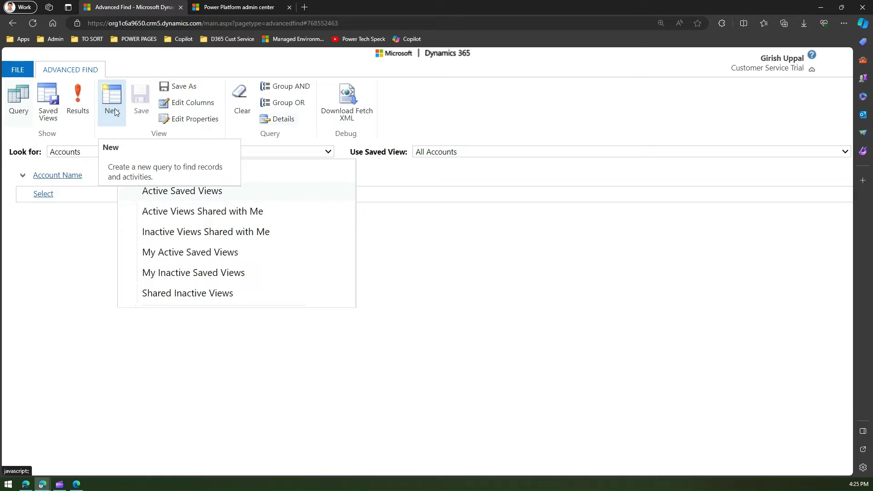
pyautogui.click(72, 224)
# Step: Review the query results again and inspect the options for saving a new view without saving it
pyautogui.click(80, 113)
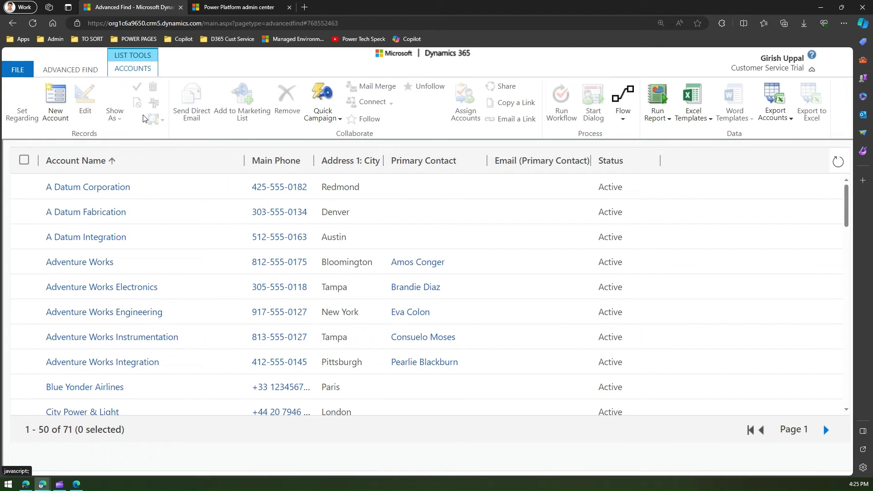
pyautogui.click(86, 69)
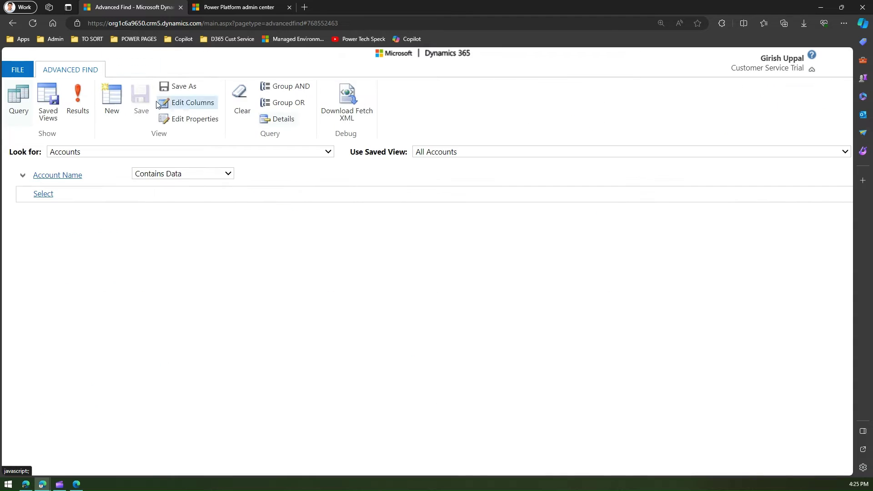
pyautogui.click(184, 87)
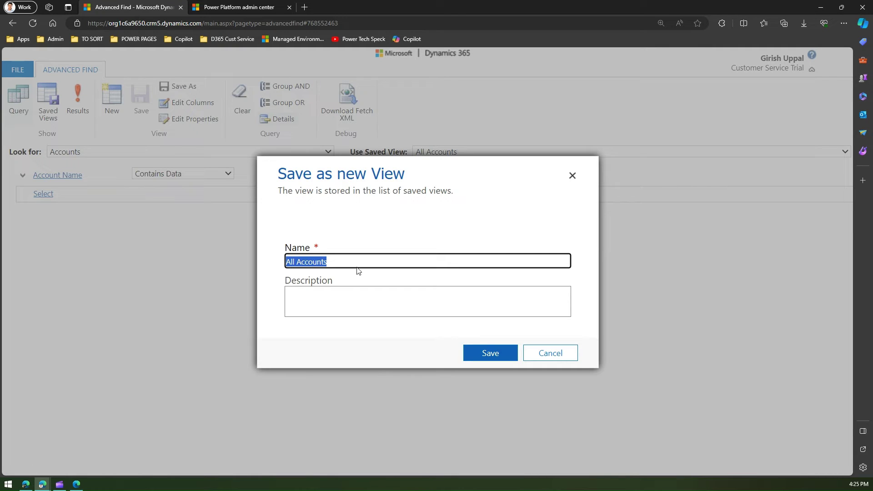
pyautogui.click(558, 360)
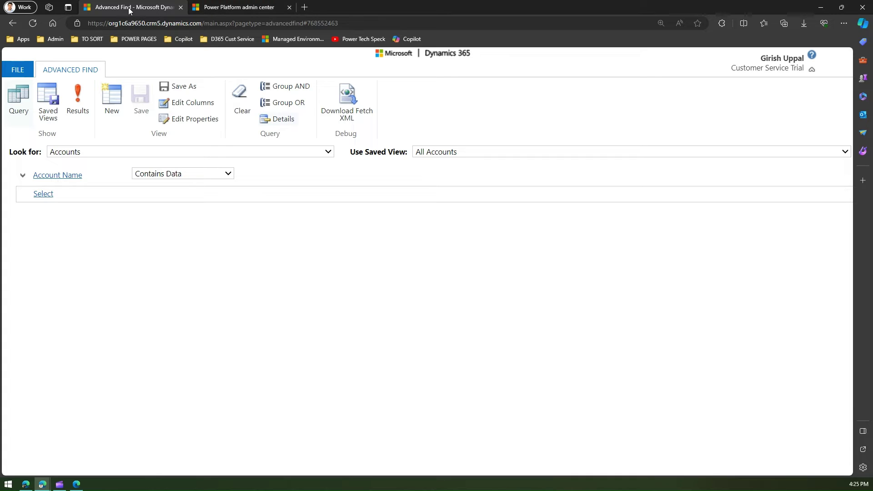
# Step: Open the Customer Service Hub from the CS Hub Dec favourite and display its Cases list at 110% zoom
pyautogui.click(226, 40)
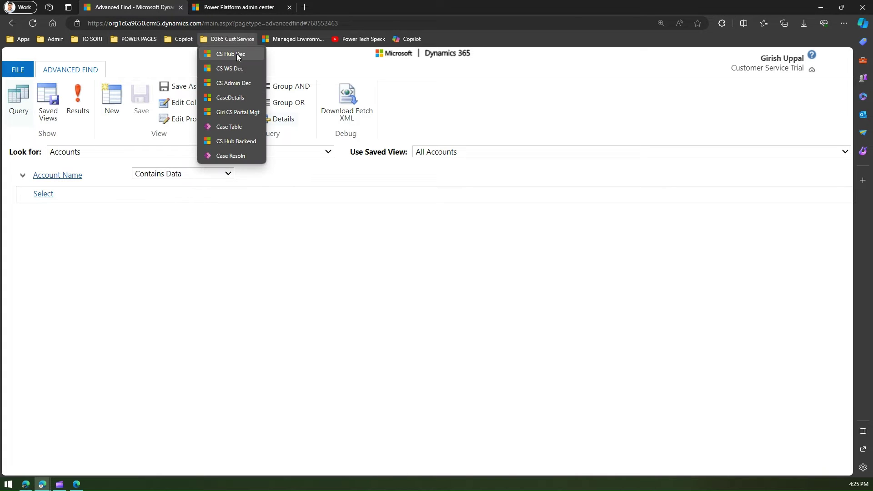
pyautogui.click(236, 54)
pyautogui.click(476, 72)
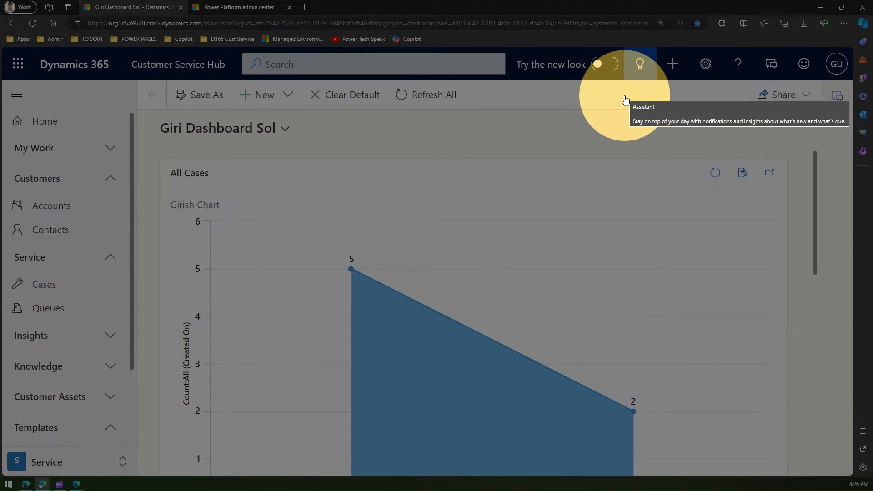
pyautogui.hotkey('ctrl', '-')
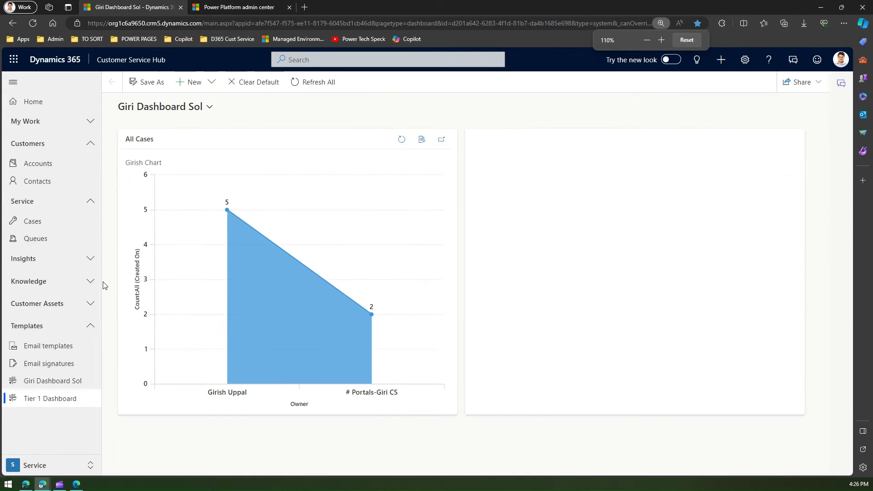
pyautogui.click(47, 226)
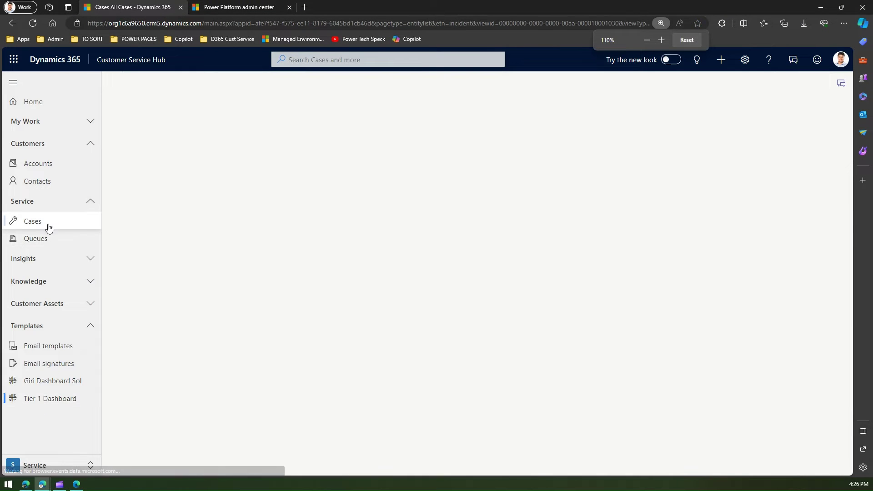
# Step: Switch to the Power Platform admin center and open the Features product settings of the Customer Service Trial environment
pyautogui.click(225, 8)
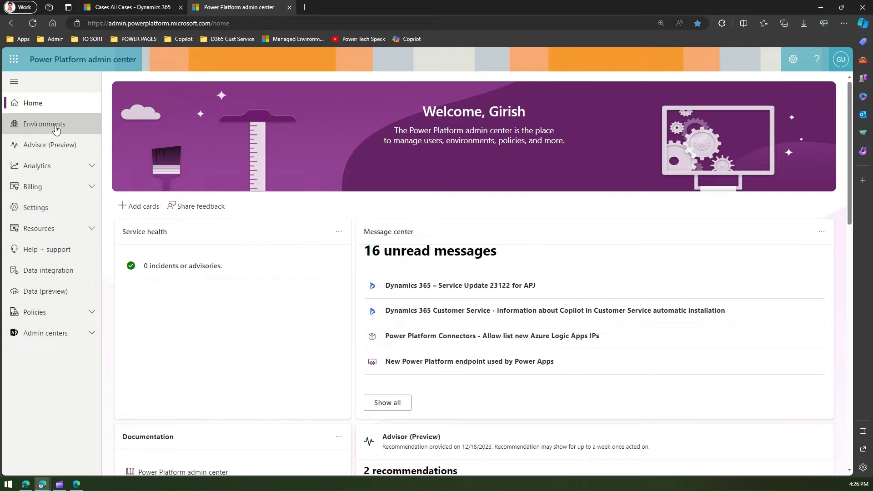
pyautogui.click(56, 130)
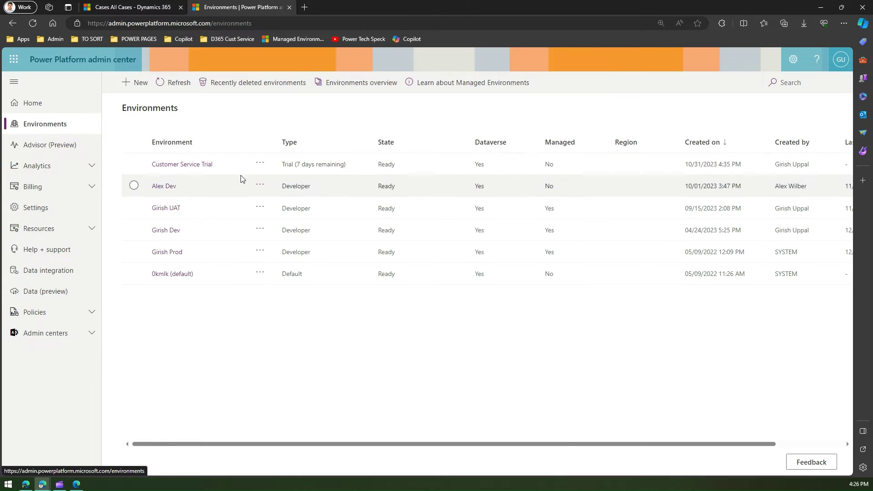
pyautogui.click(260, 163)
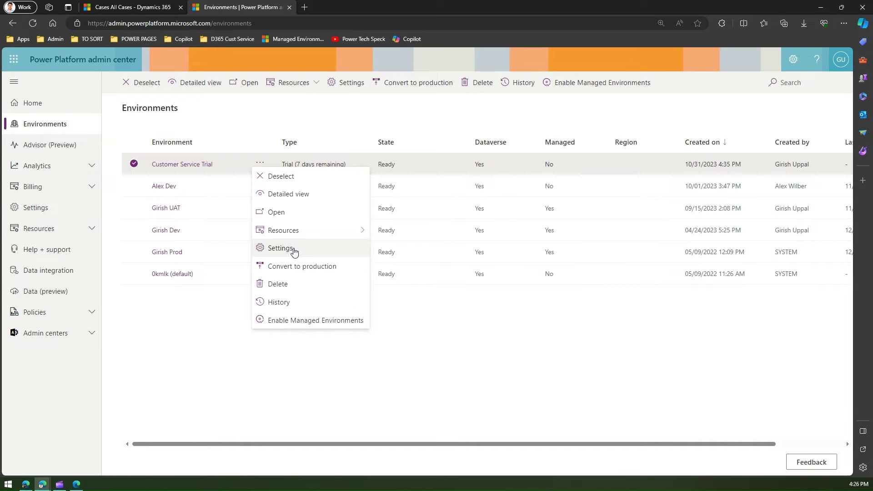
pyautogui.click(294, 251)
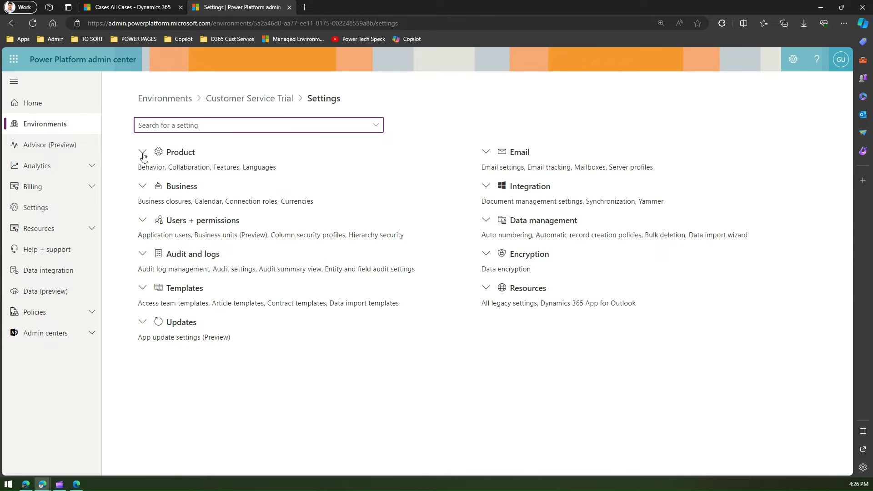
pyautogui.click(142, 153)
pyautogui.click(151, 195)
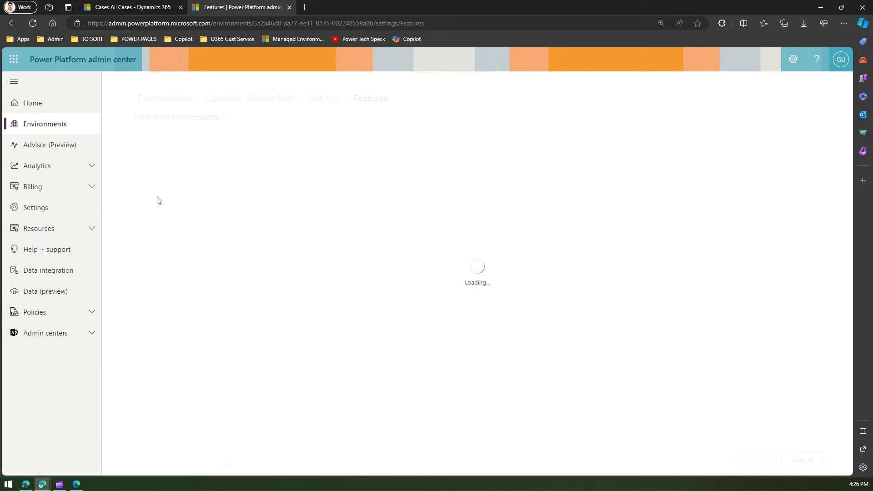
# Step: Turn off Modern advanced find in model-driven apps under Advanced find options and save the feature settings
pyautogui.moveTo(847, 167); pyautogui.dragTo(850, 335)
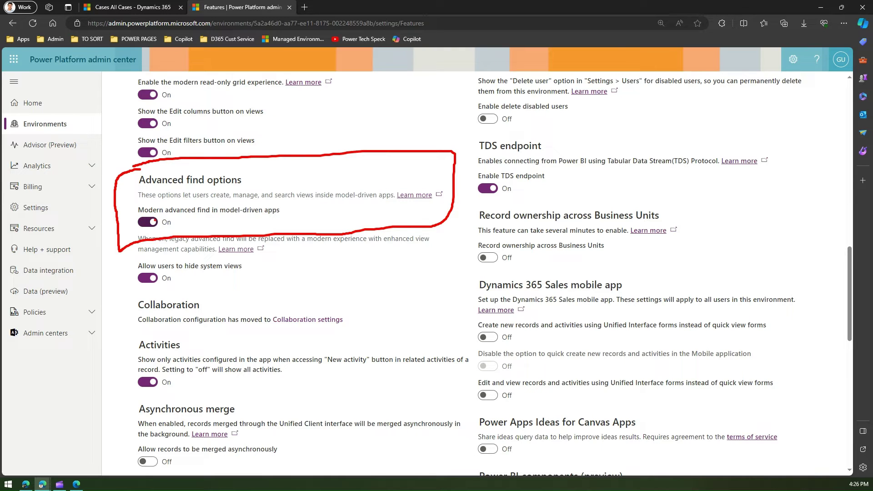
pyautogui.click(146, 223)
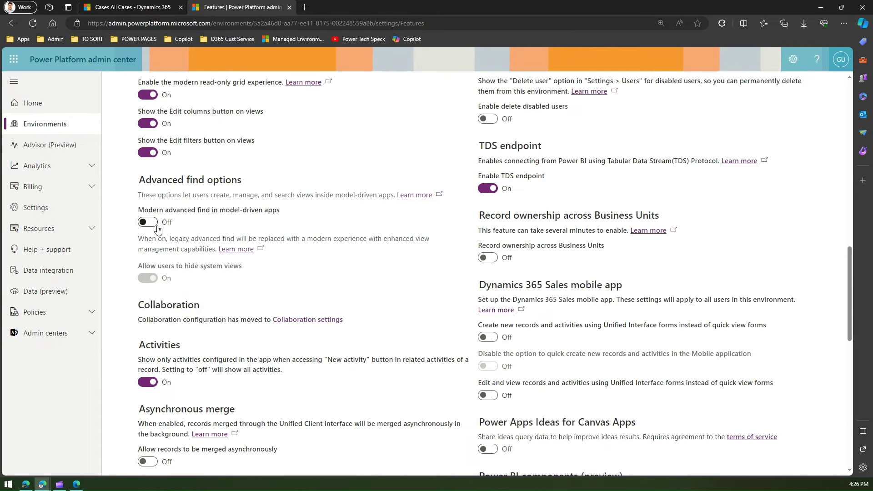
pyautogui.scroll(-10, 612, 315)
pyautogui.click(760, 457)
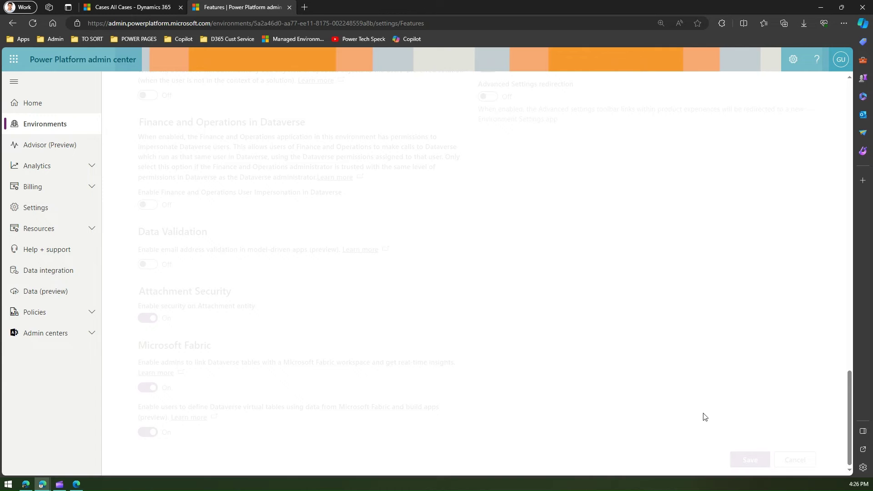
# Step: Reload the Cases list in Dynamics 365, open the legacy Advanced Find window to examine it, and close it
pyautogui.click(145, 7)
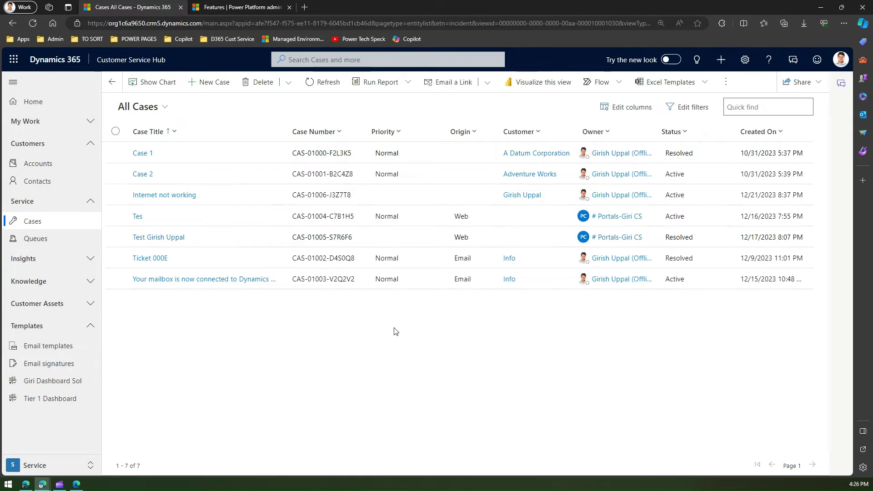
pyautogui.press('F5')
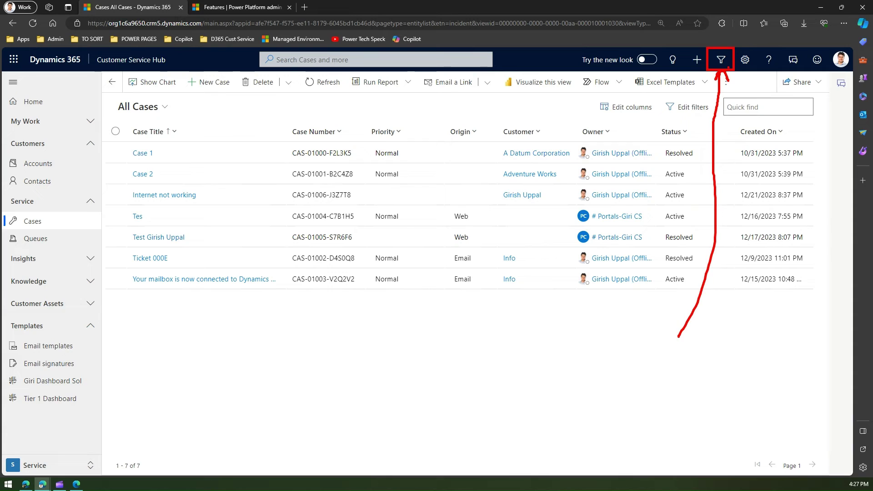
pyautogui.click(724, 64)
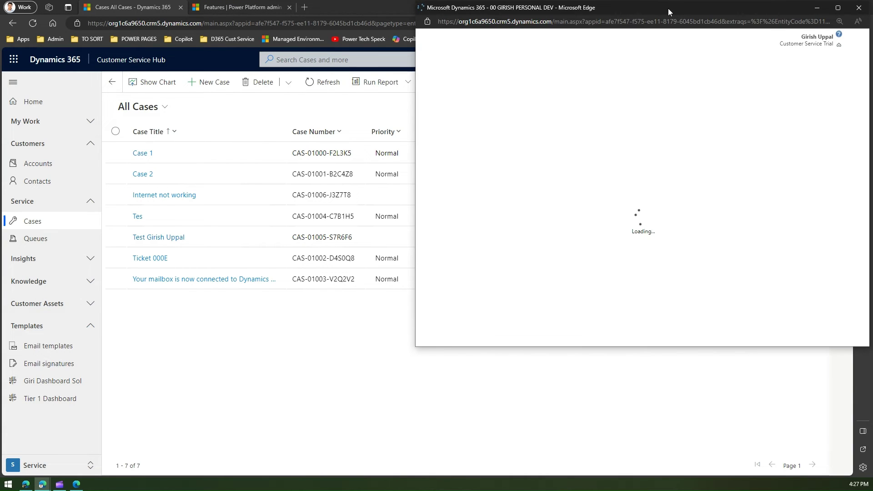
pyautogui.moveTo(667, 8); pyautogui.dragTo(491, 38)
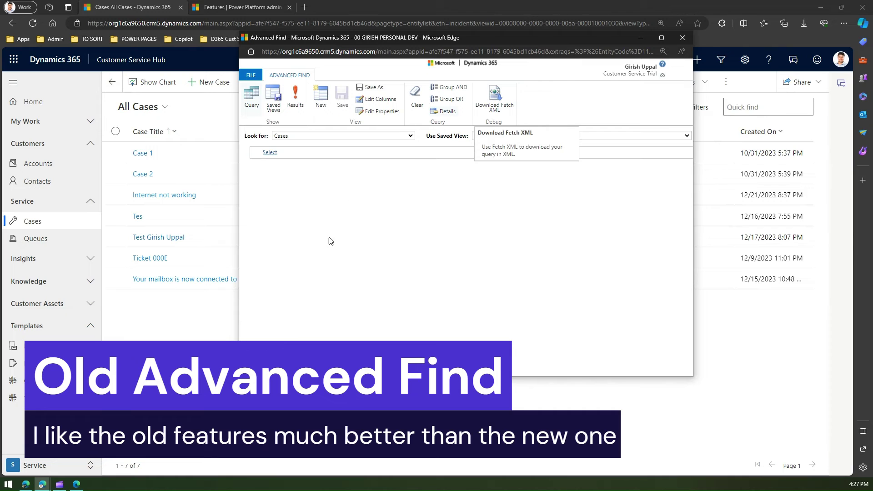
pyautogui.click(682, 38)
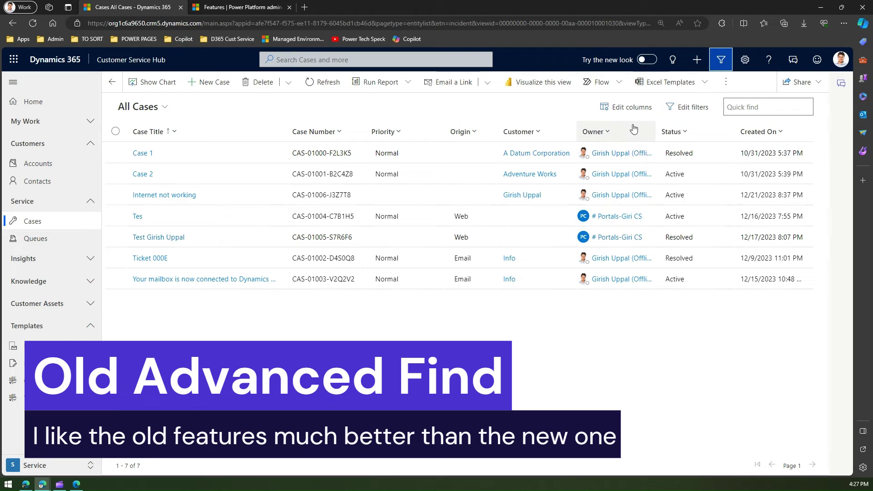
# Step: Turn Modern advanced find in model-driven apps back on in the Power Platform admin center and save the settings
pyautogui.click(242, 7)
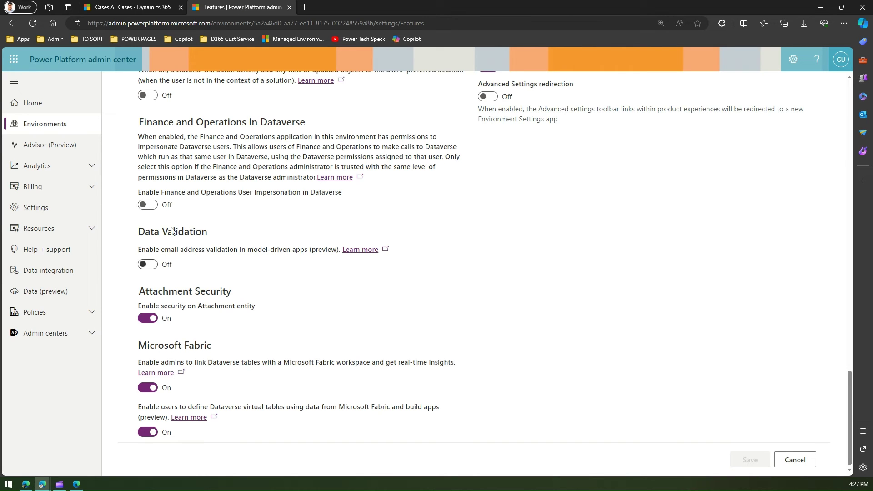
pyautogui.scroll(15, 197, 223)
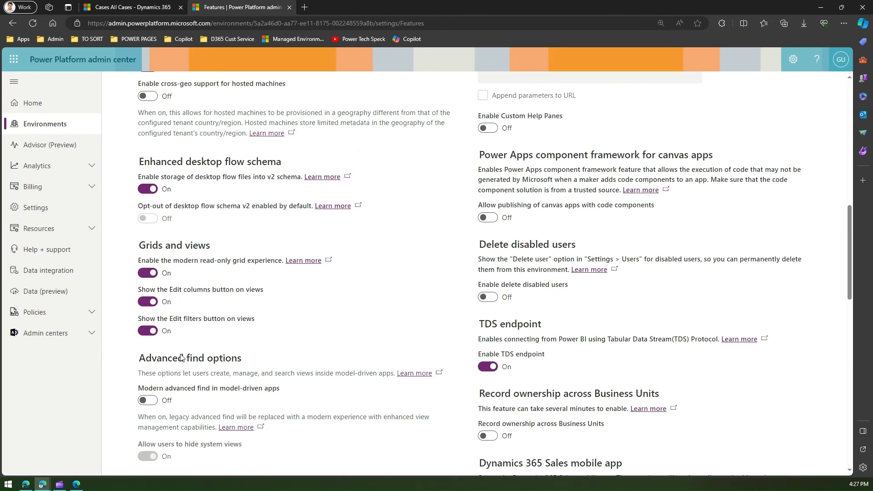
pyautogui.click(149, 402)
pyautogui.scroll(-15, 613, 447)
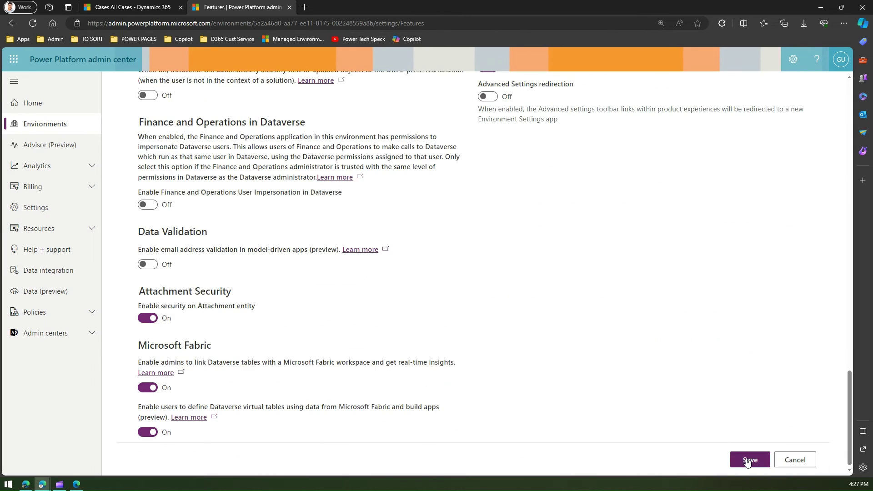
pyautogui.click(750, 460)
# Step: Return to the Cases list and replace the address after main.aspx with ?pagetype=advancedfind without loading it
pyautogui.click(144, 5)
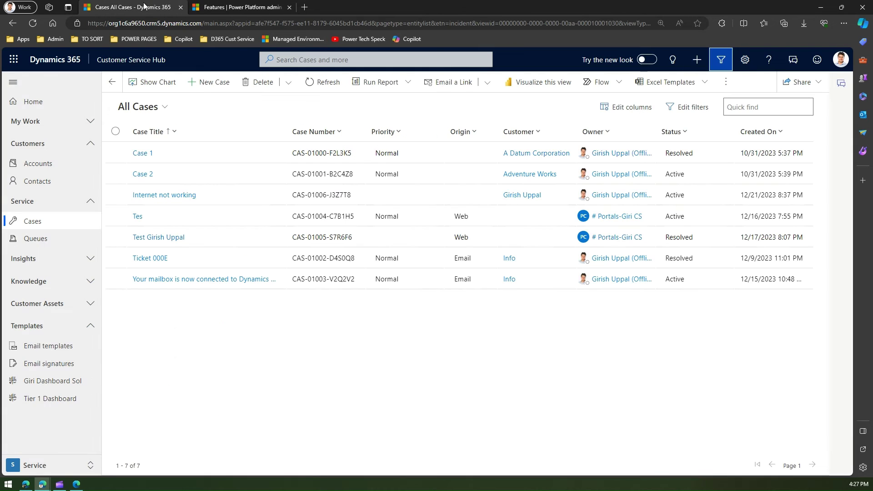
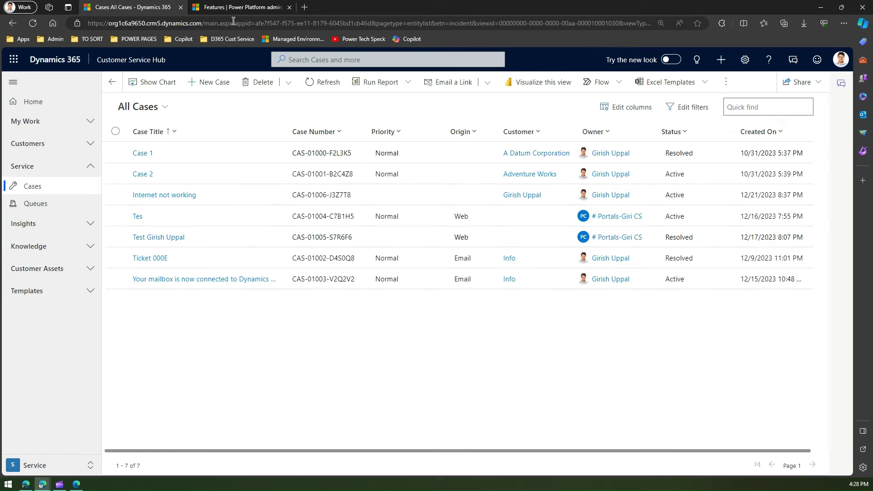
pyautogui.moveTo(233, 21); pyautogui.dragTo(566, 19)
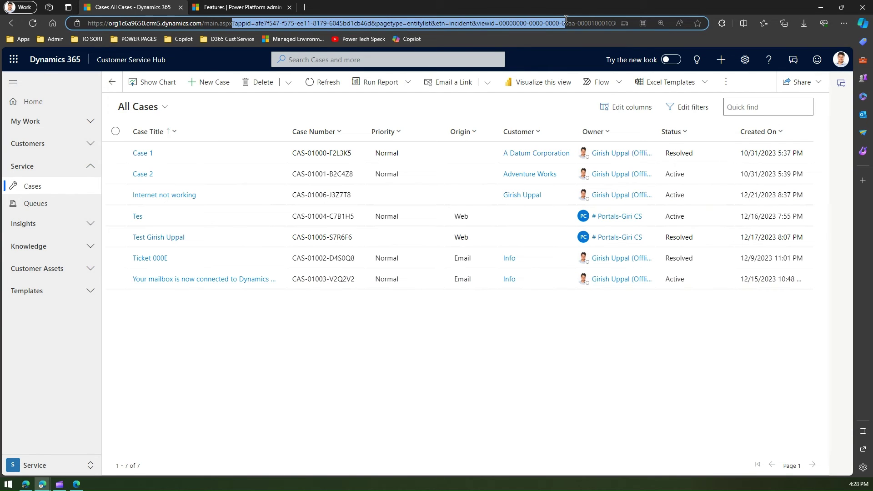
pyautogui.press('BackSpace')
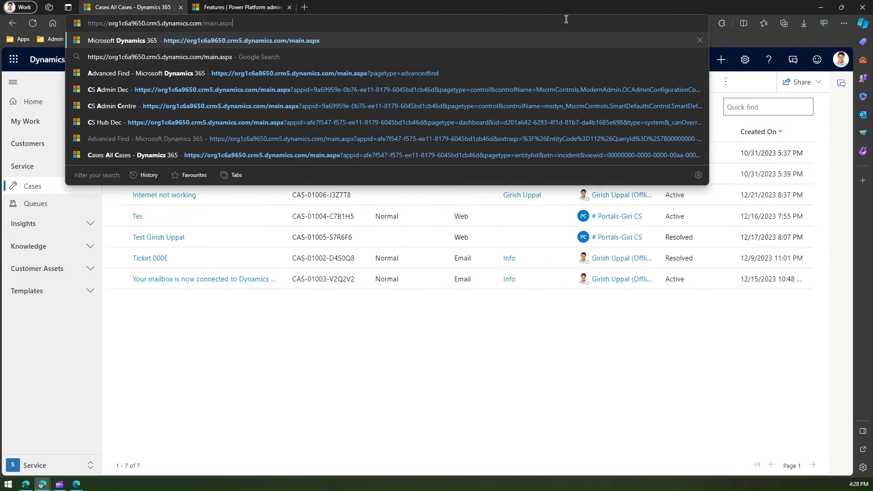
pyautogui.write('?pagetype=advancedfind')
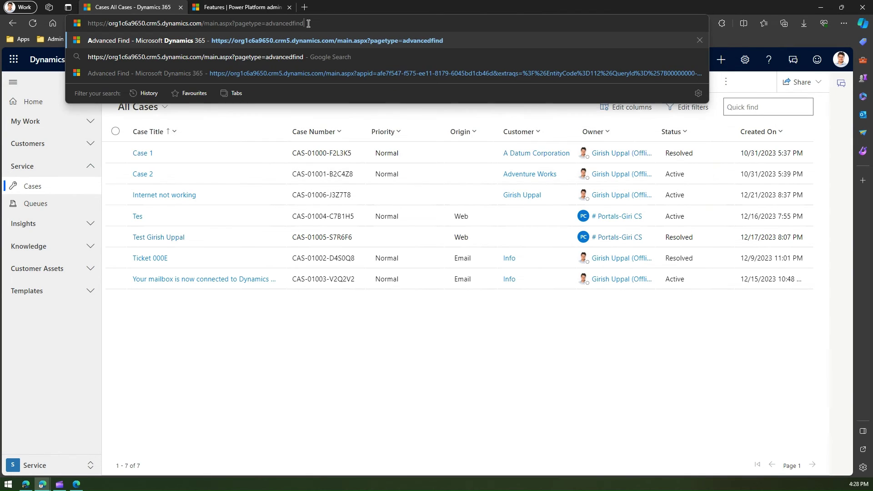
pyautogui.moveTo(308, 23); pyautogui.dragTo(232, 21)
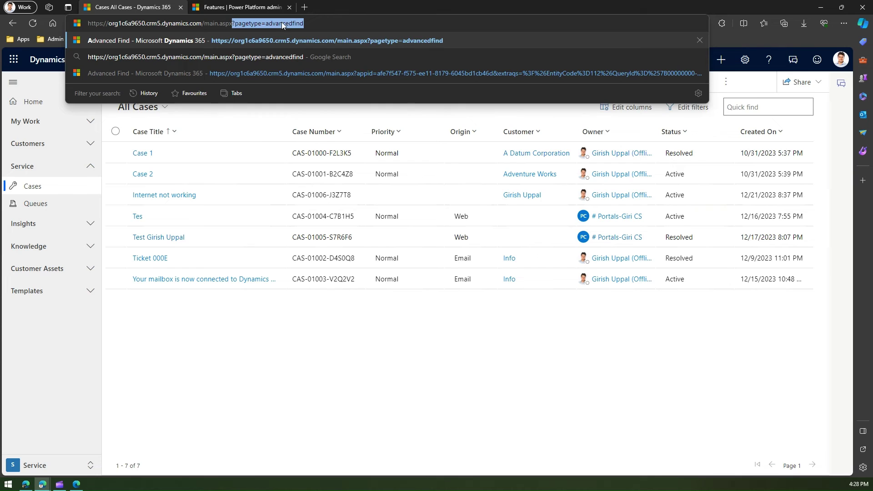
pyautogui.click(352, 337)
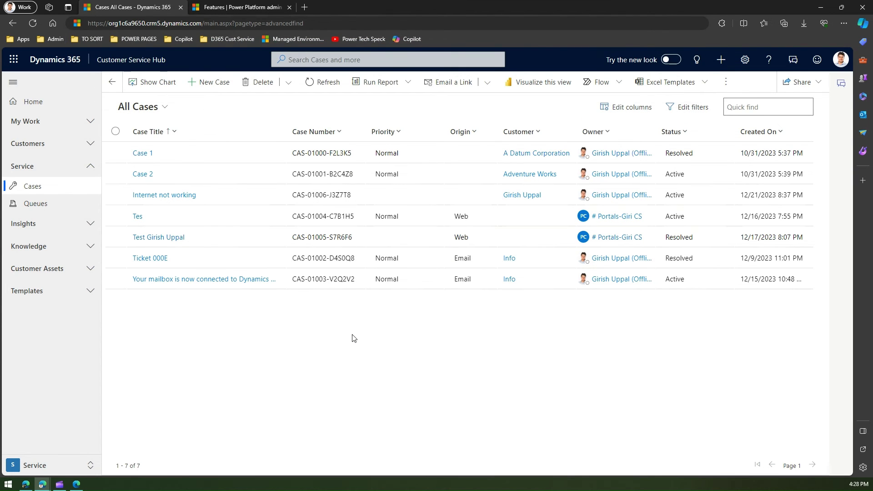
# Step: Start a search for rows with advanced filters from the global search and choose the Accounts table
pyautogui.click(428, 60)
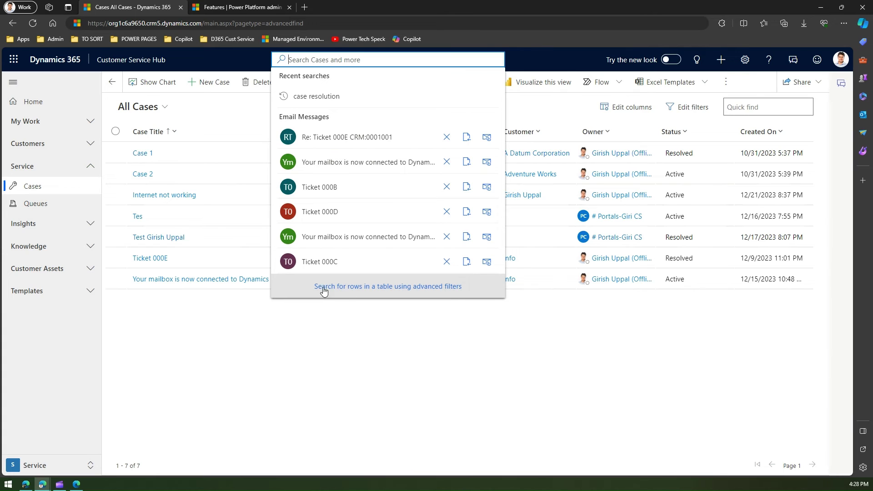
pyautogui.click(441, 287)
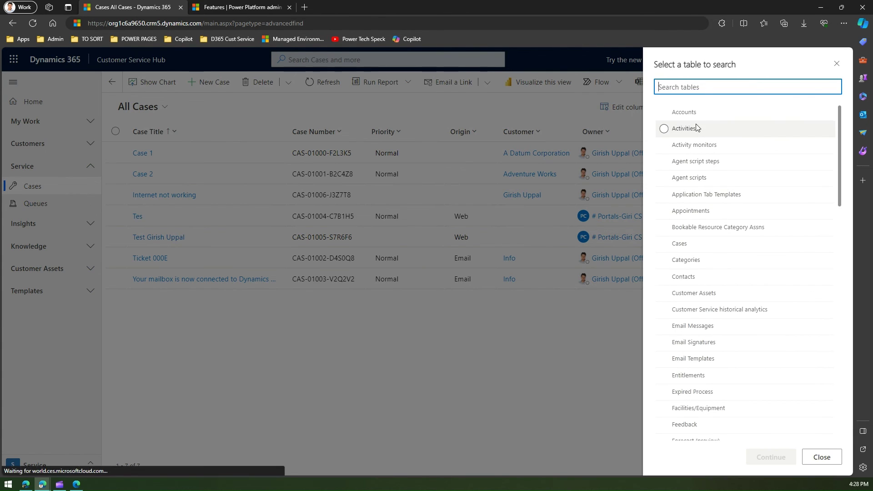
pyautogui.click(689, 113)
pyautogui.click(771, 457)
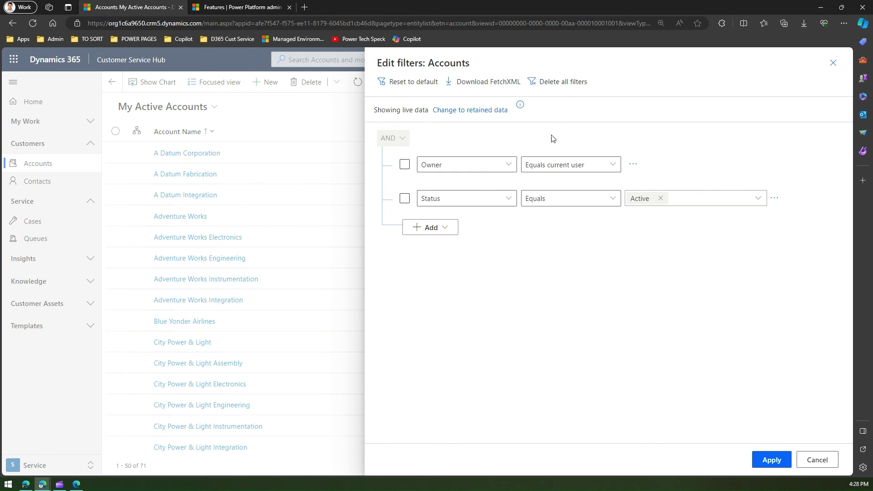
# Step: Close the Accounts filter editor, reopen it from the My Active Accounts view to review the conditions, and cancel without changes
pyautogui.click(832, 68)
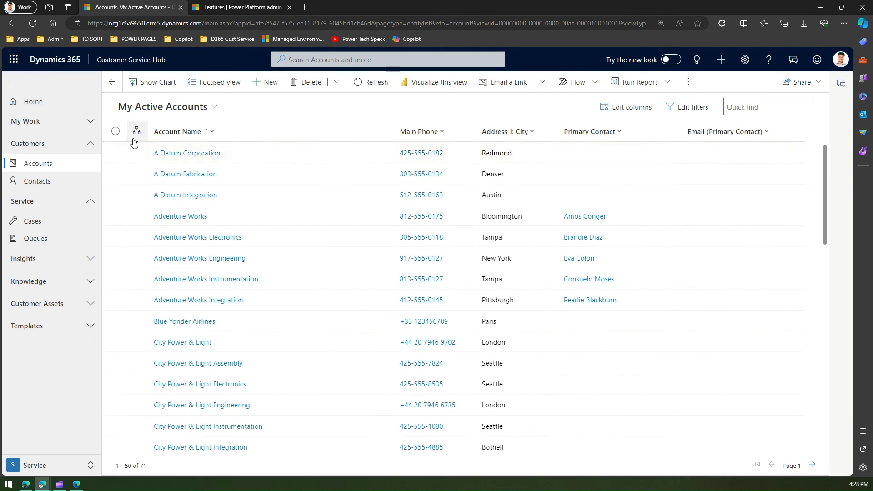
pyautogui.click(687, 108)
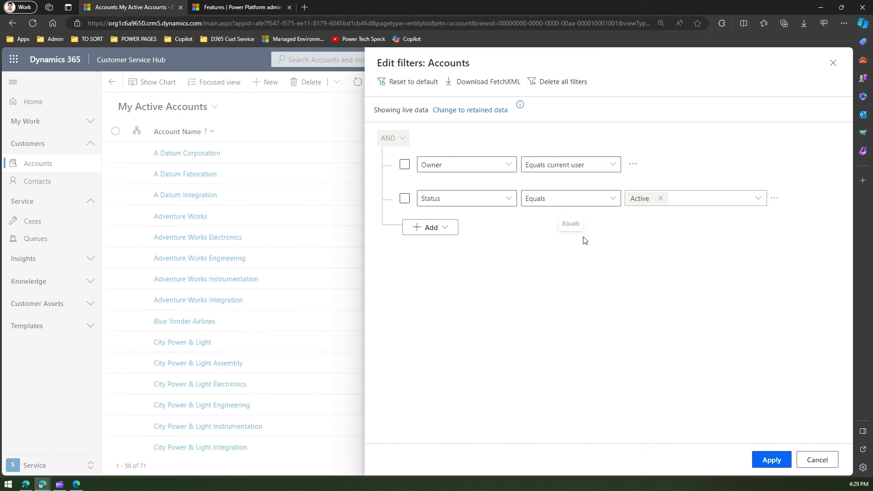
pyautogui.click(810, 460)
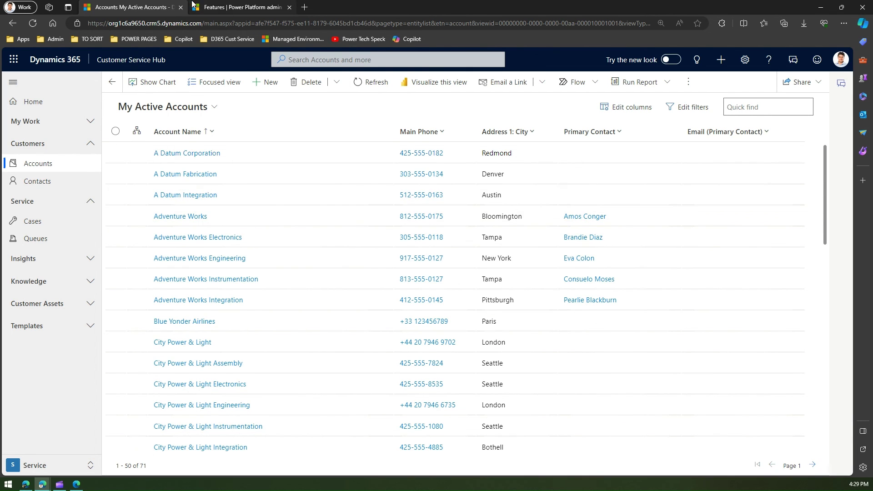
pyautogui.click(223, 8)
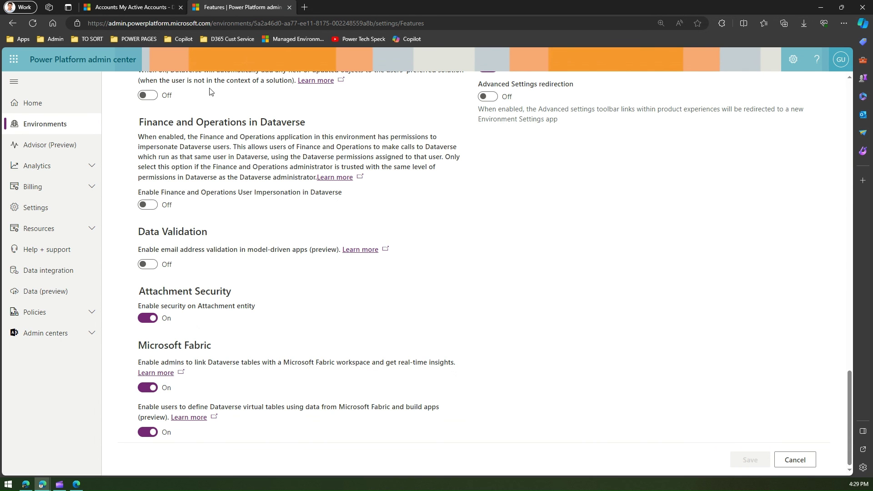
pyautogui.click(132, 8)
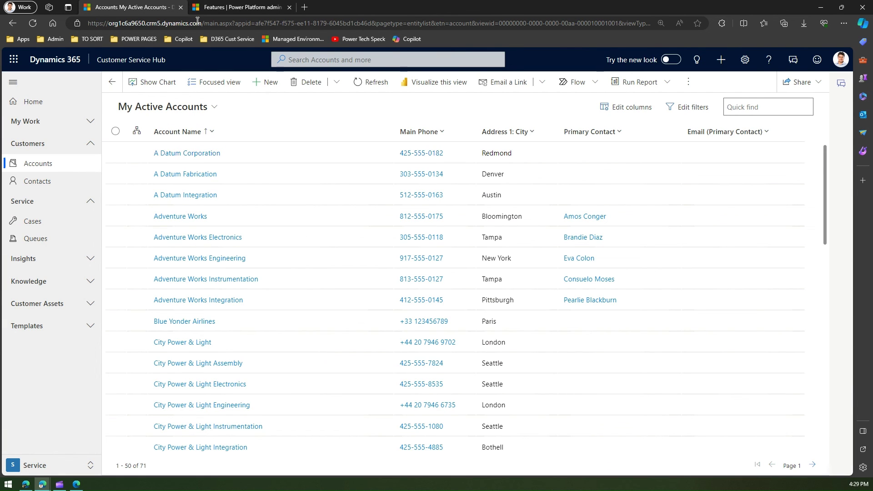